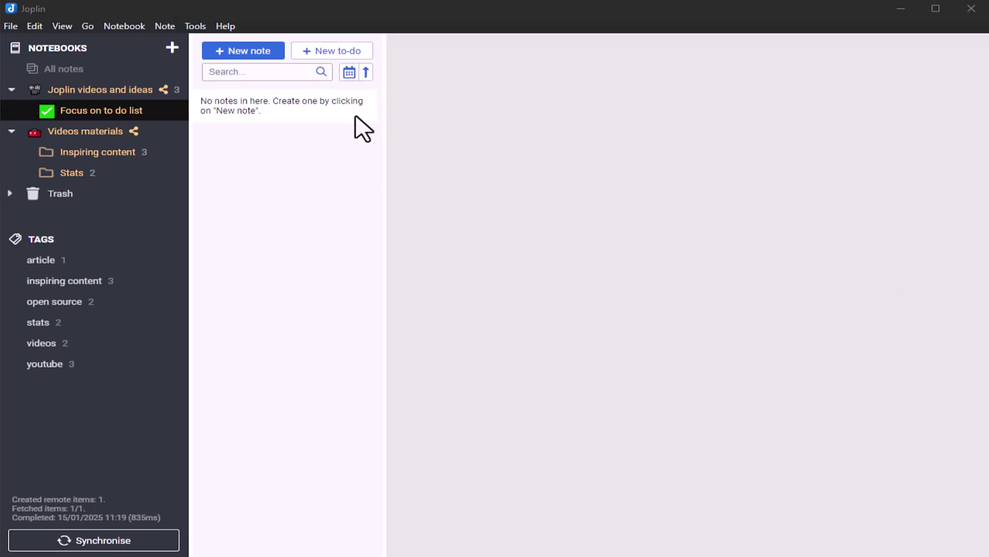
Step: Create a new note, switch it to a to-do, and title it 'Travel to paris' with the trip checklist
{"action": "left_click", "coordinate": [367, 53]}
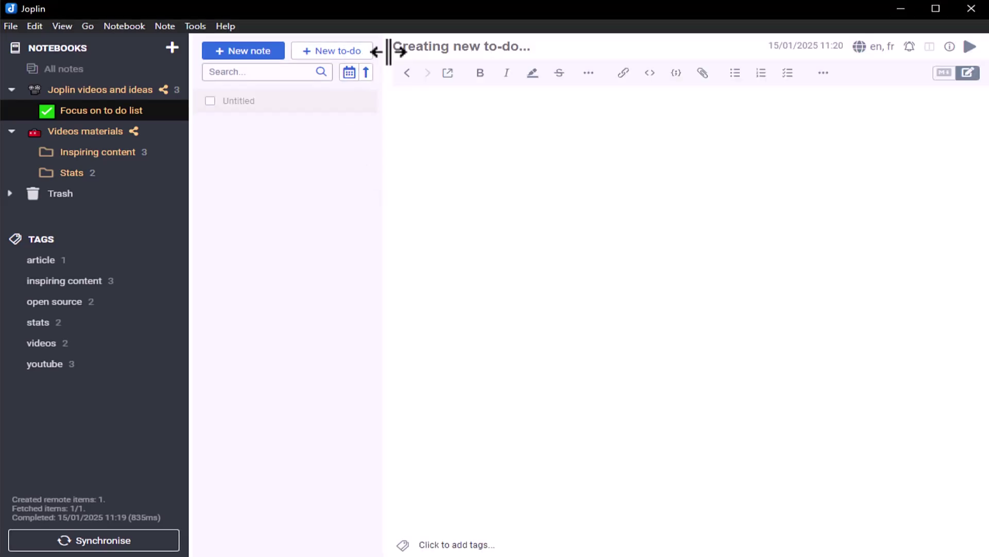
{"action": "left_click", "coordinate": [255, 56]}
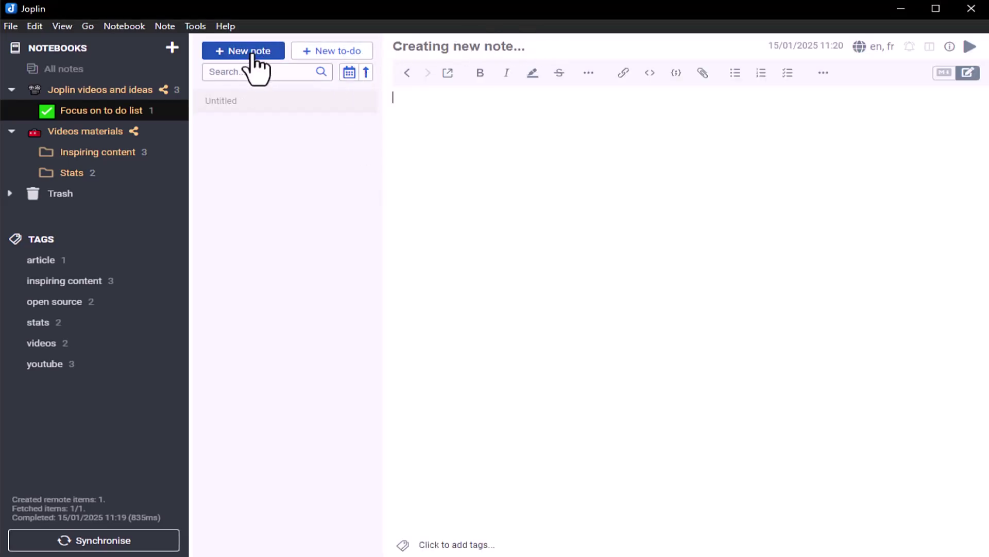
{"action": "right_click", "coordinate": [271, 97]}
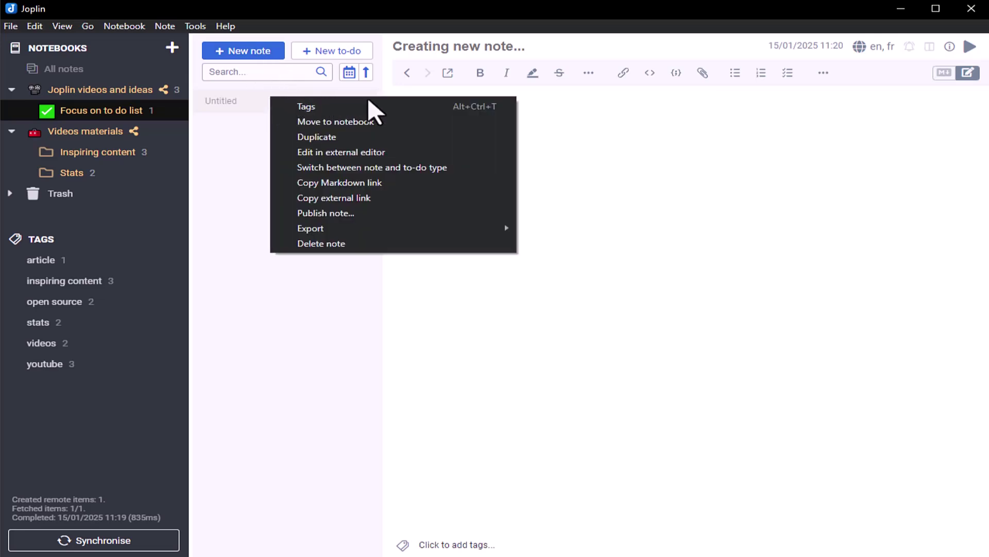
{"action": "left_click", "coordinate": [456, 167]}
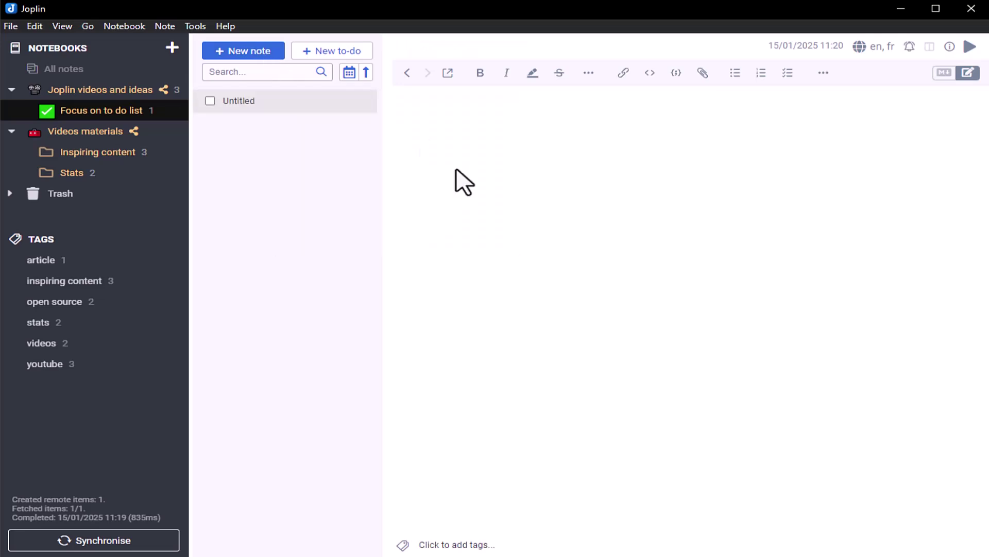
{"action": "left_click", "coordinate": [449, 47]}
{"action": "type", "text": "Travel to"}
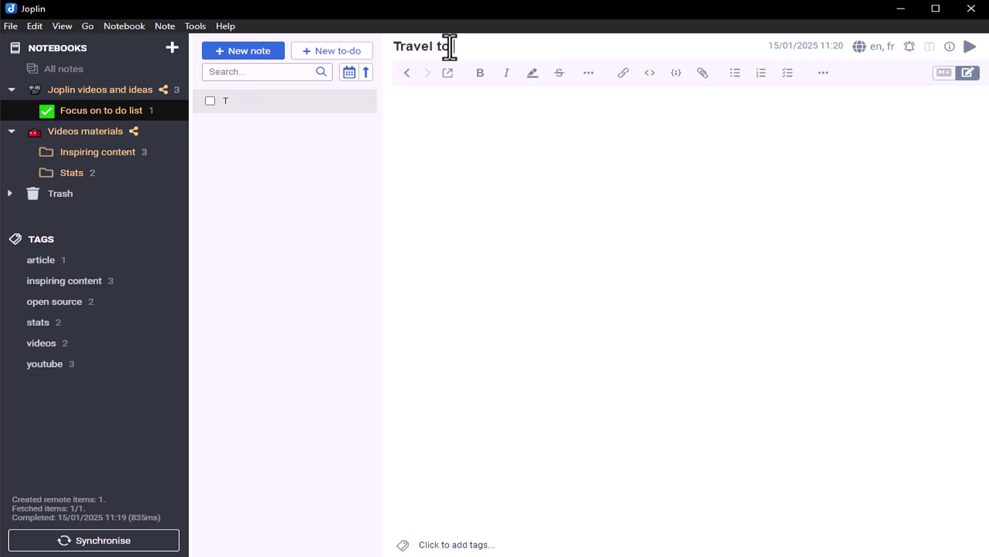
{"action": "type", "text": "paris 🗼"}
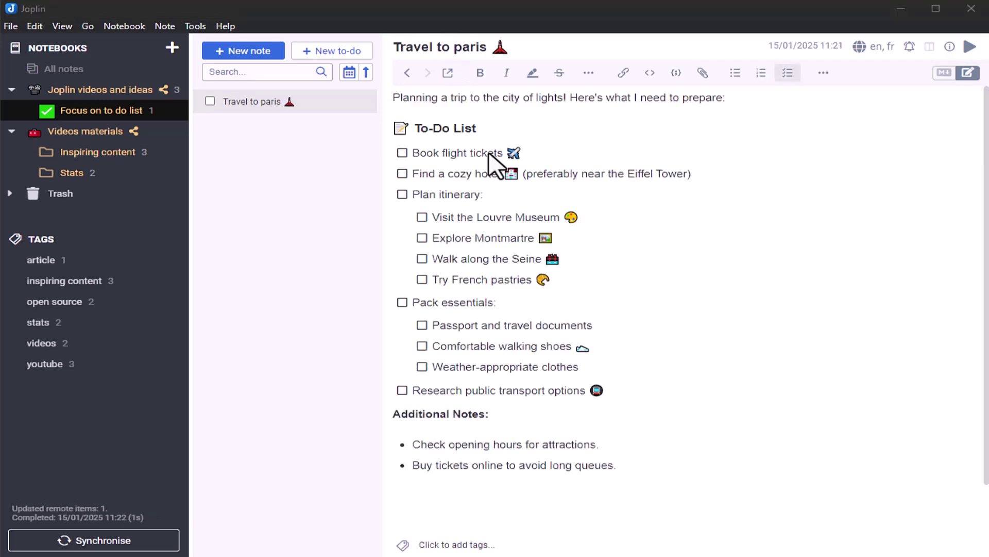
Step: Set the to-do's alarm to 14 February 2025 at 13:00 via the bell's date picker
{"action": "left_click", "coordinate": [909, 46]}
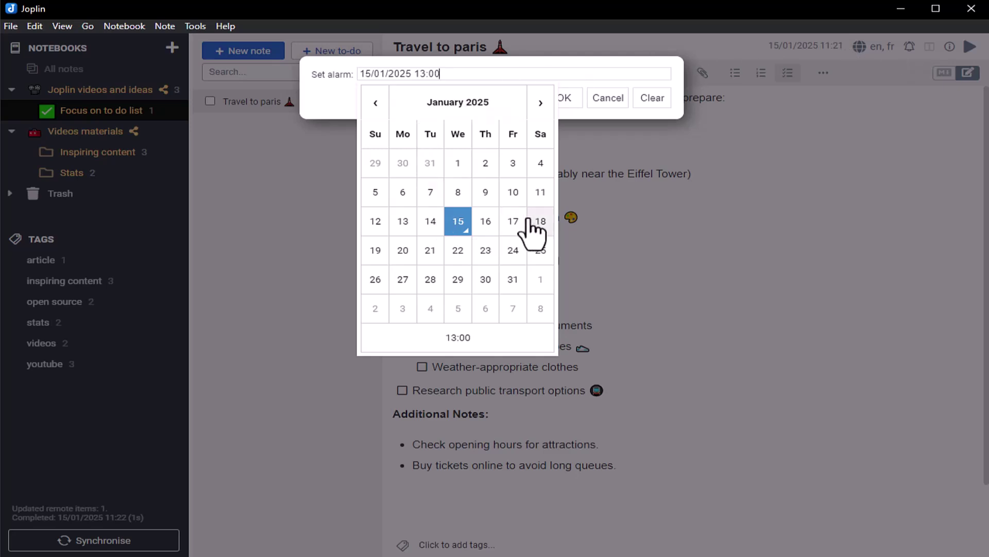
{"action": "left_click", "coordinate": [541, 103]}
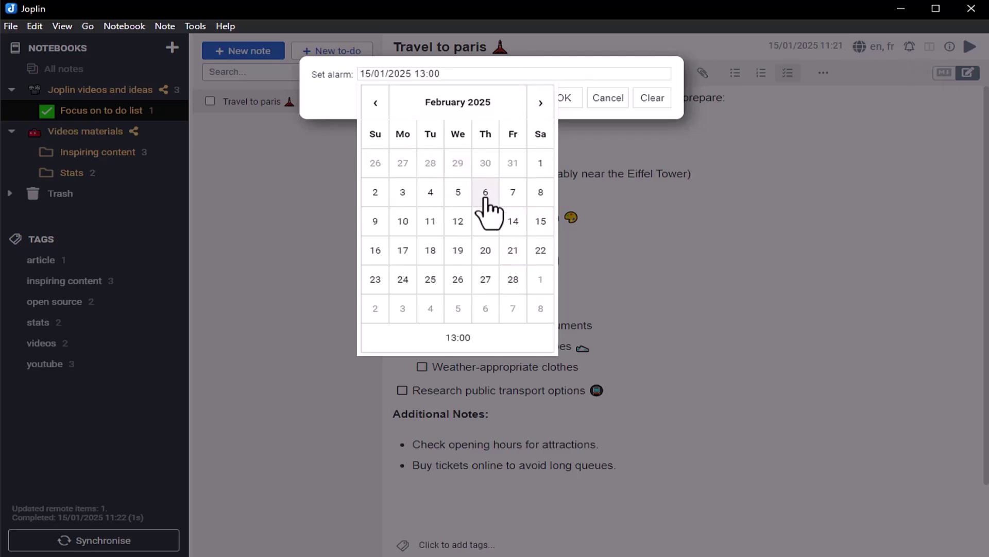
{"action": "left_click", "coordinate": [513, 222]}
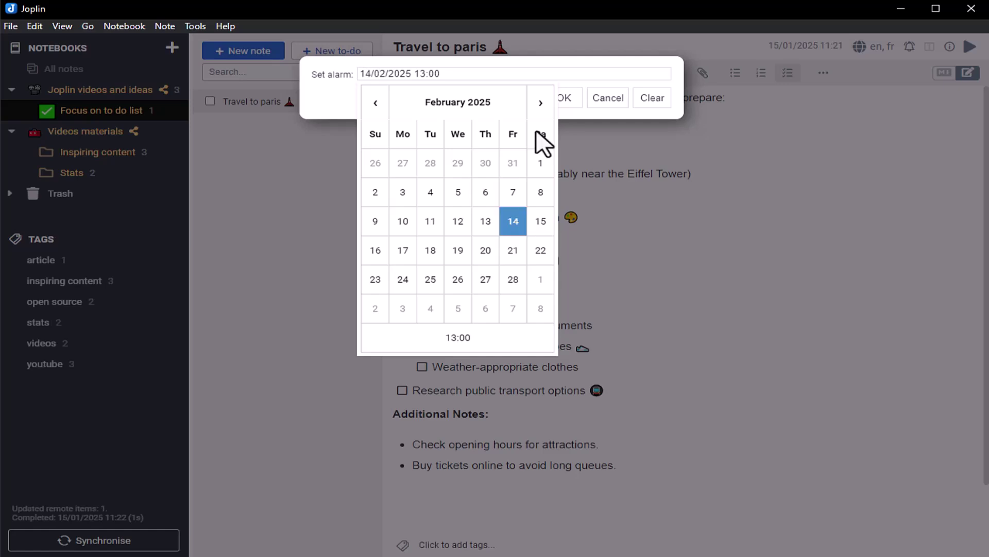
{"action": "left_click", "coordinate": [565, 98]}
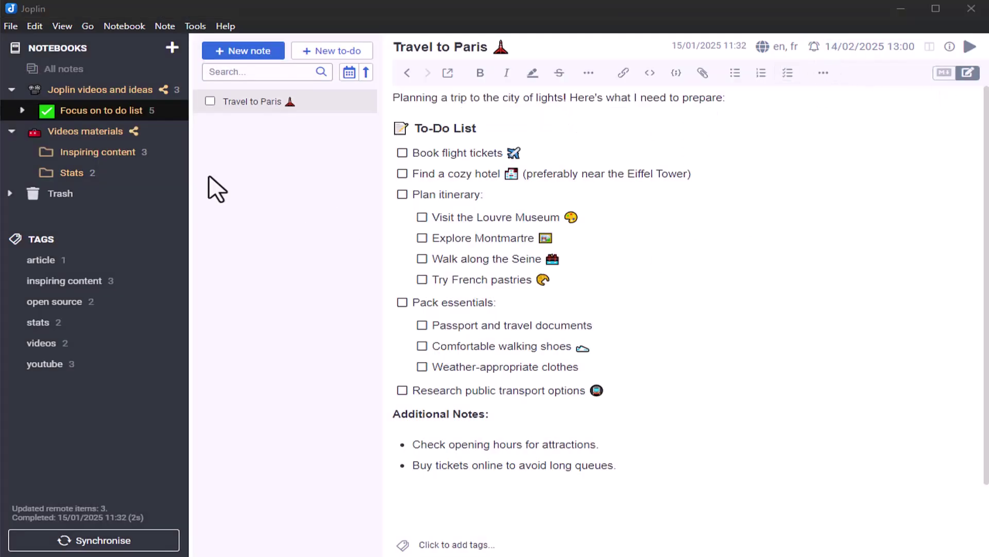
Step: Drag Travel to Paris into the Travel sub-notebook under Focus on to do list and view it
{"action": "left_click", "coordinate": [25, 109]}
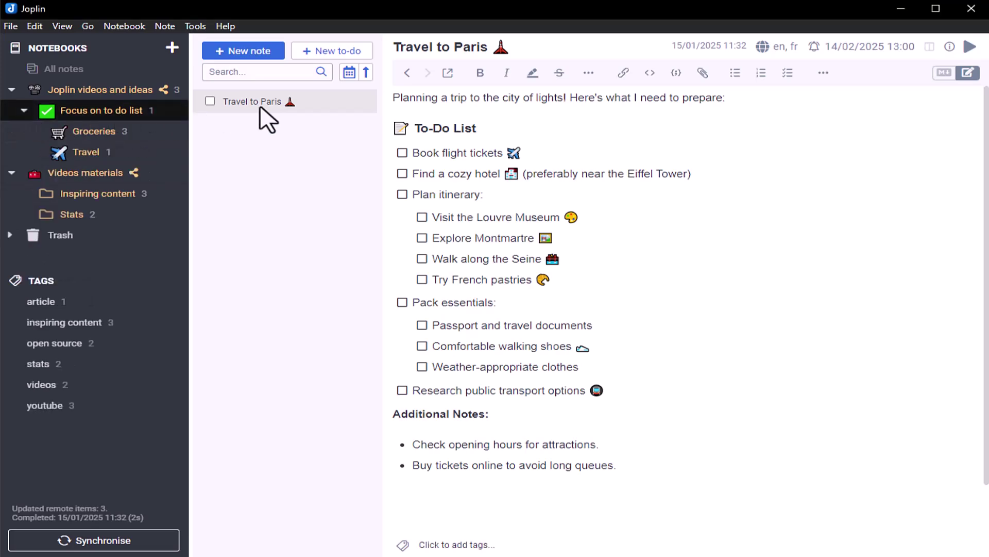
{"action": "left_click_drag", "start_coordinate": [259, 108], "coordinate": [107, 149]}
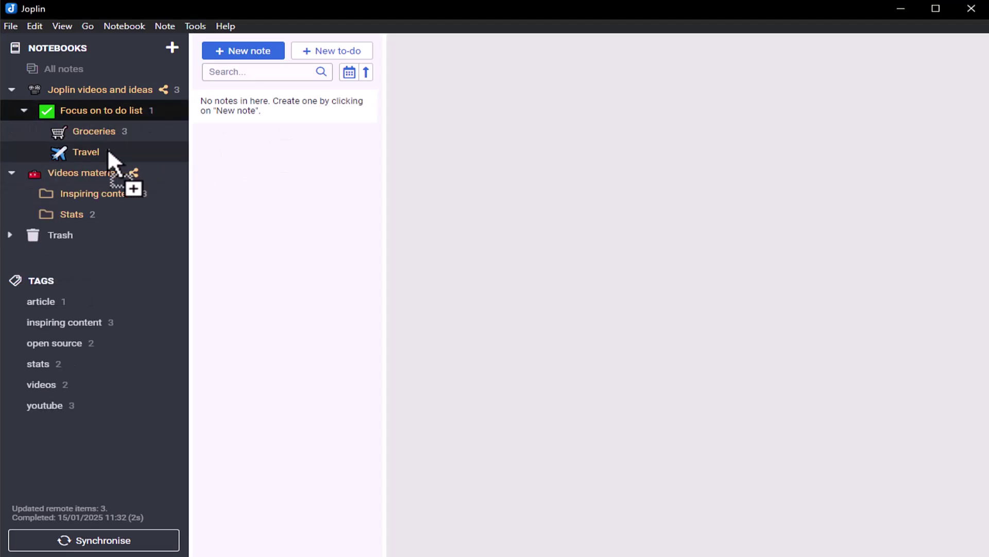
{"action": "left_click", "coordinate": [107, 148]}
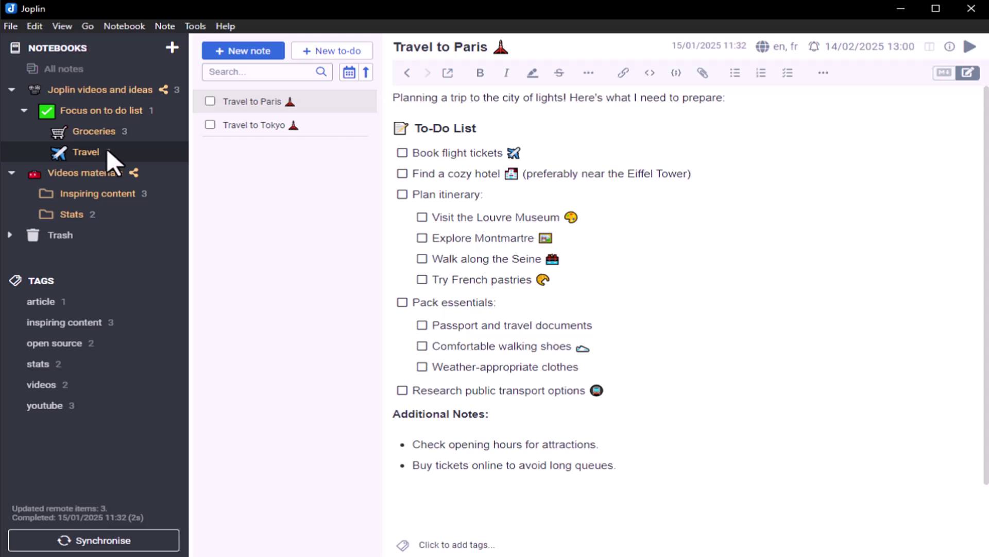
Step: Mark the Travel to Tokyo to-do as completed and view it
{"action": "left_click", "coordinate": [207, 125]}
{"action": "left_click", "coordinate": [246, 125]}
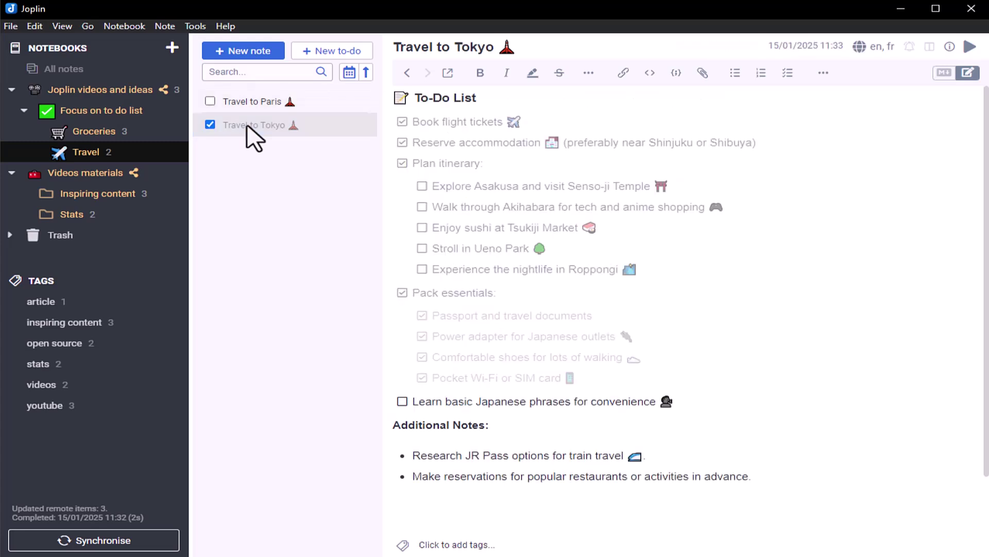
Step: Turn View > Show completed to-dos off and back on so completed items stay listed
{"action": "left_click", "coordinate": [60, 25]}
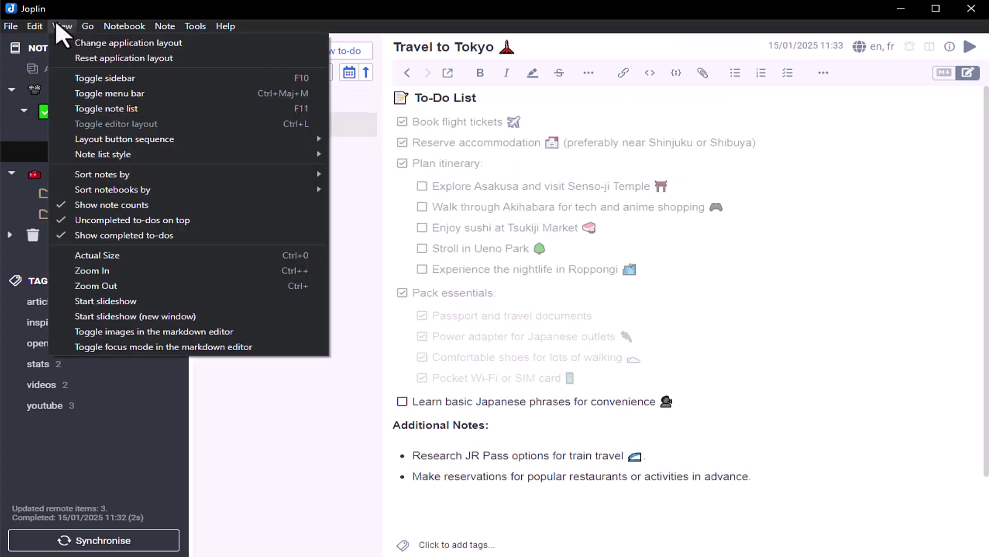
{"action": "left_click", "coordinate": [238, 232]}
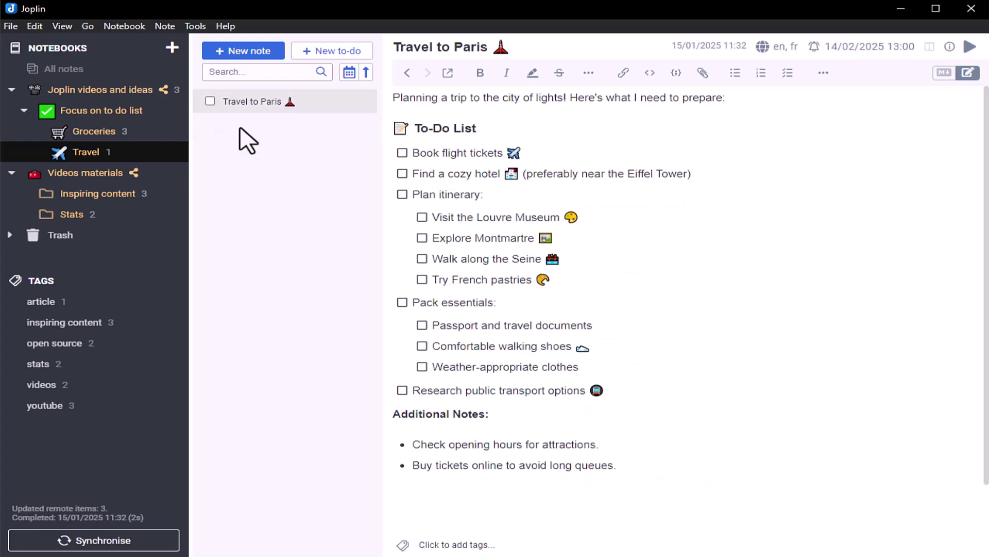
{"action": "left_click", "coordinate": [63, 27]}
{"action": "left_click", "coordinate": [127, 235]}
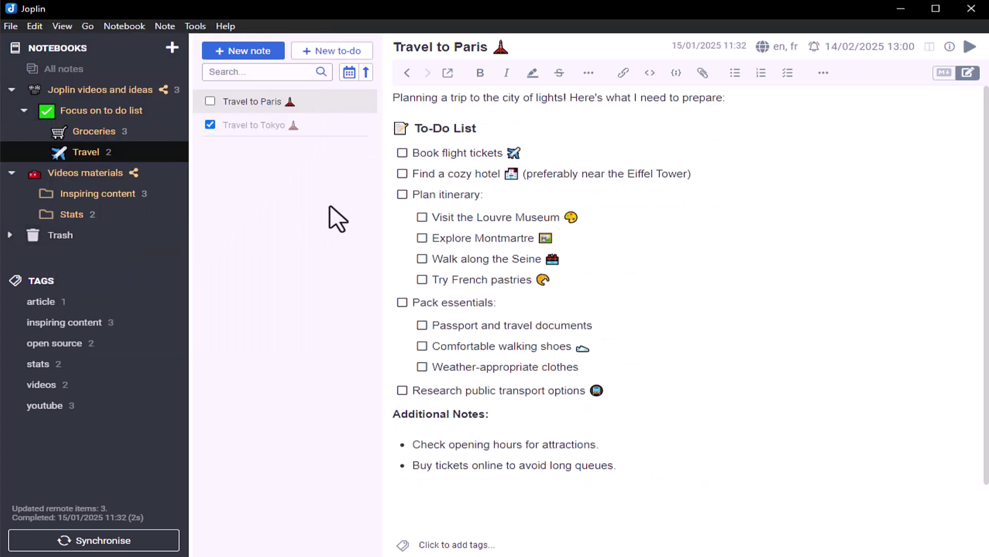
Step: In the Groceries notebook, view Weekly Groceries and cycle the note-list sort field several times
{"action": "left_click", "coordinate": [93, 131]}
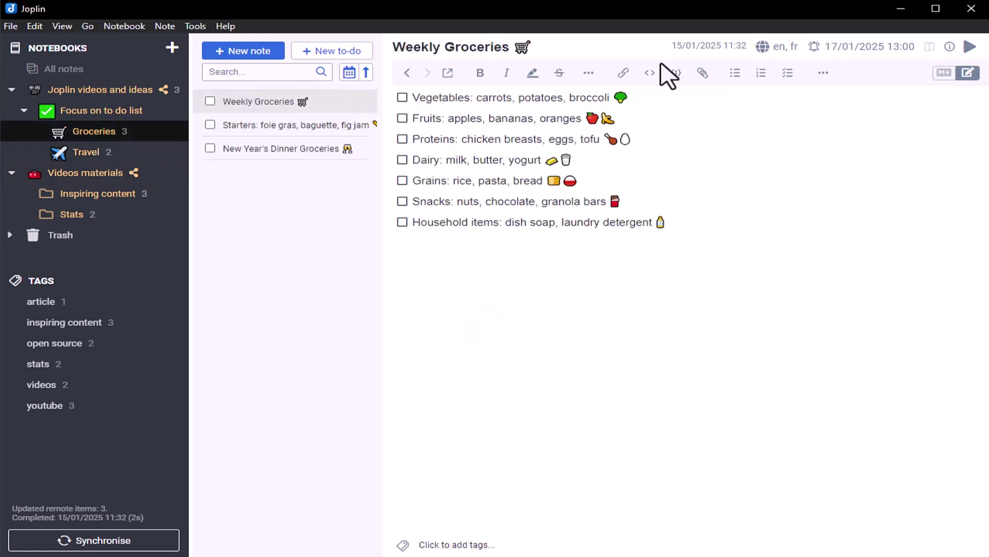
{"action": "left_click", "coordinate": [321, 125]}
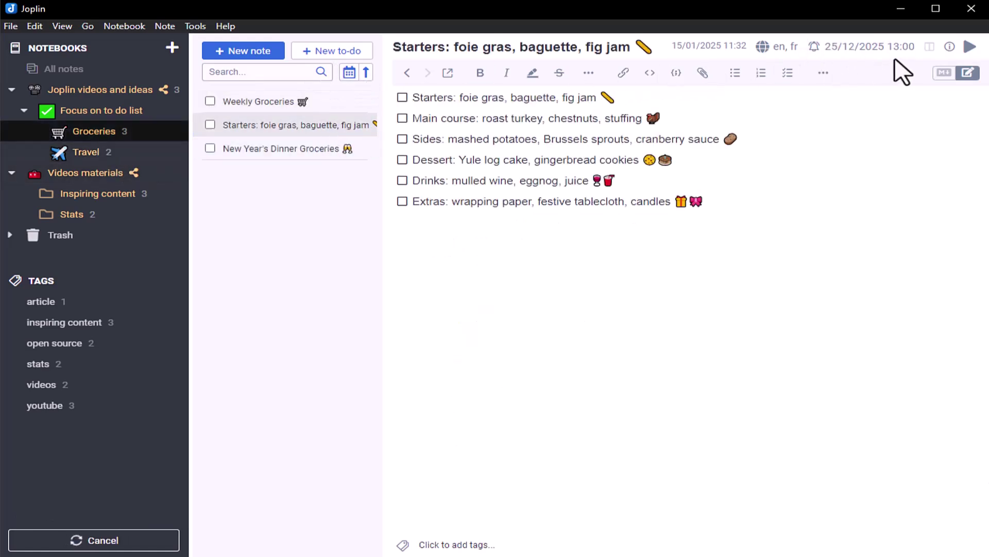
{"action": "left_click", "coordinate": [347, 102]}
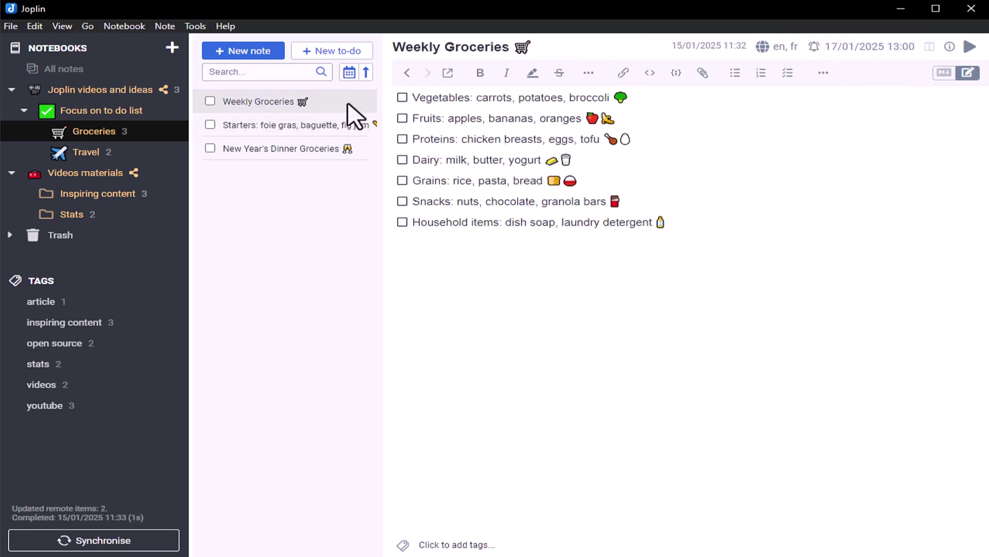
{"action": "left_click", "coordinate": [349, 72]}
{"action": "left_click", "coordinate": [349, 71]}
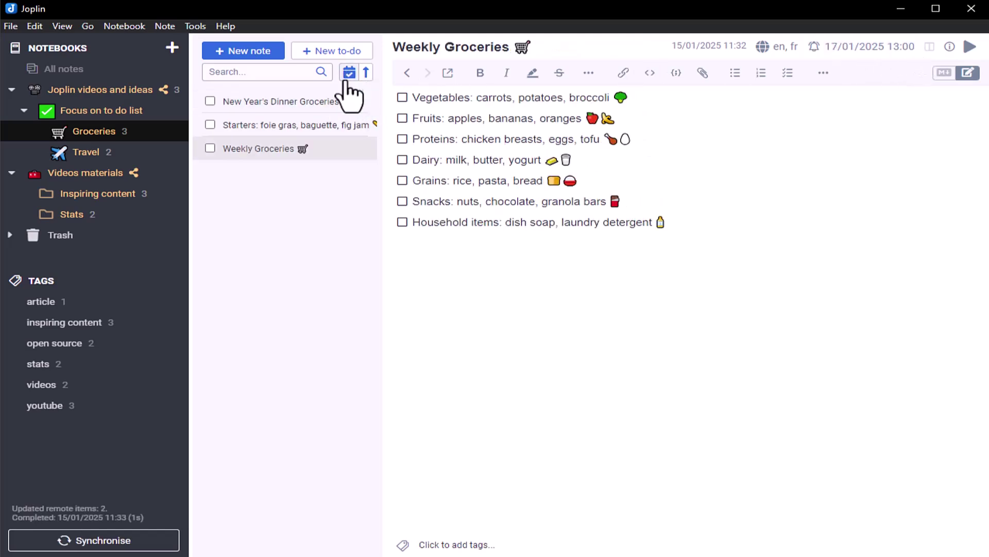
{"action": "left_click", "coordinate": [349, 71]}
{"action": "left_click", "coordinate": [349, 72]}
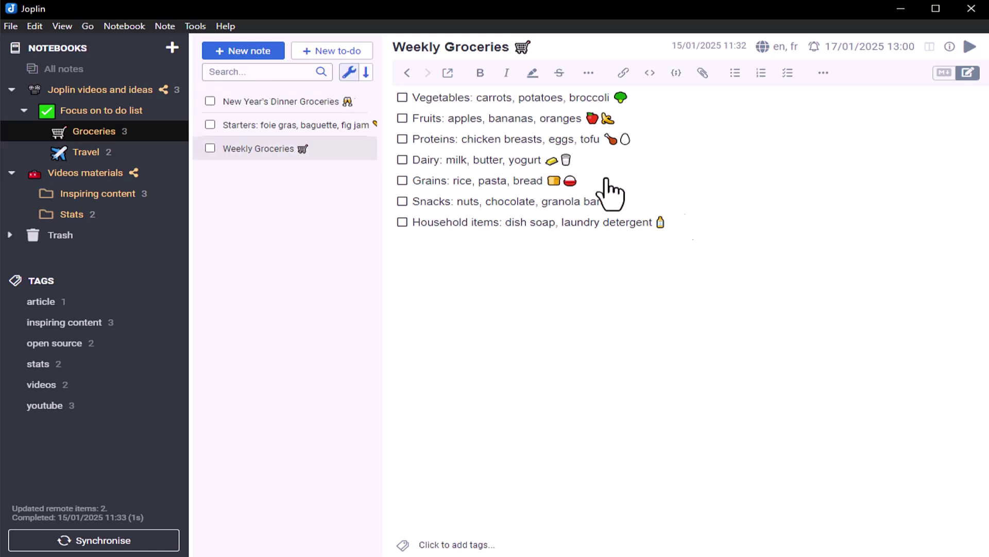
Step: Disable Uncompleted to-dos on top, mark Weekly Groceries completed, then re-enable the option
{"action": "left_click", "coordinate": [68, 24]}
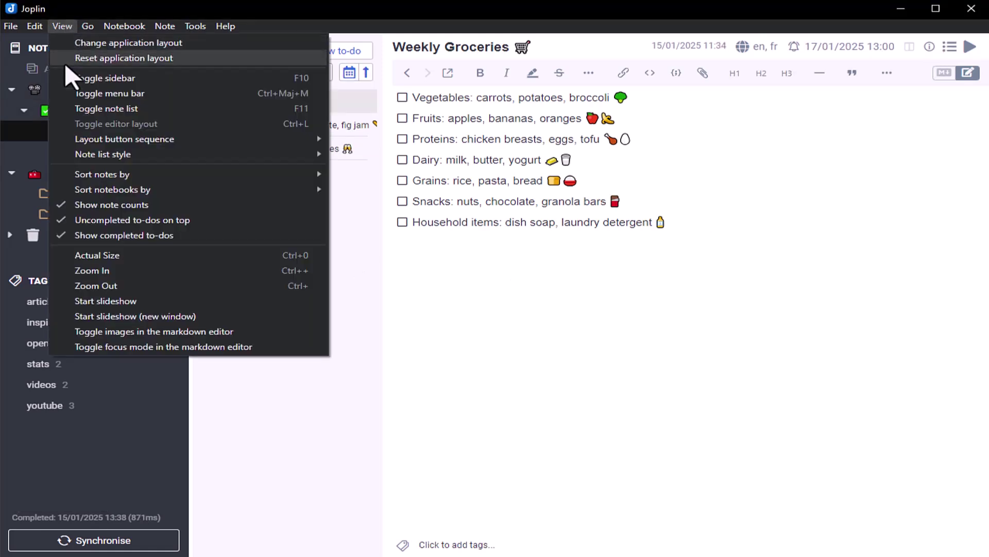
{"action": "left_click", "coordinate": [104, 220]}
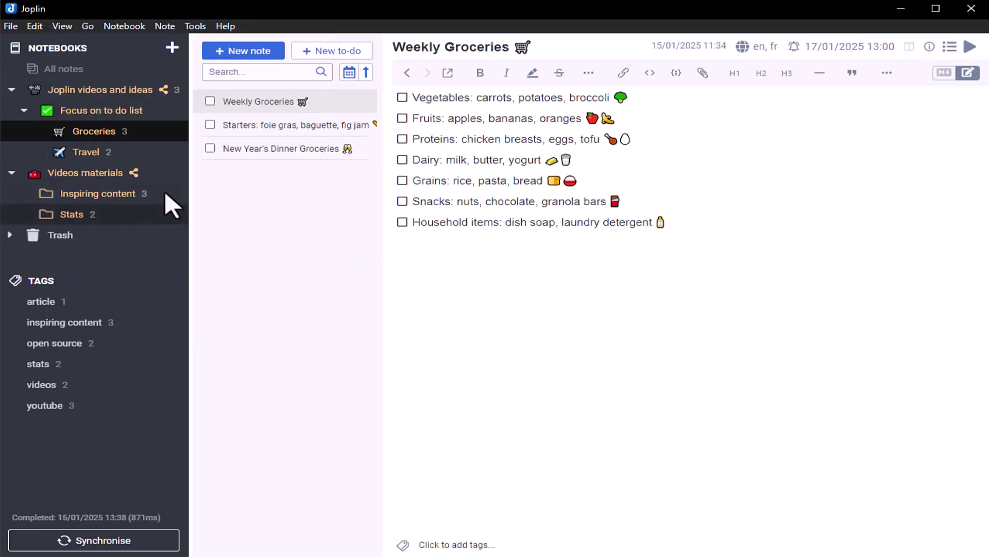
{"action": "left_click", "coordinate": [209, 100]}
{"action": "left_click", "coordinate": [68, 28]}
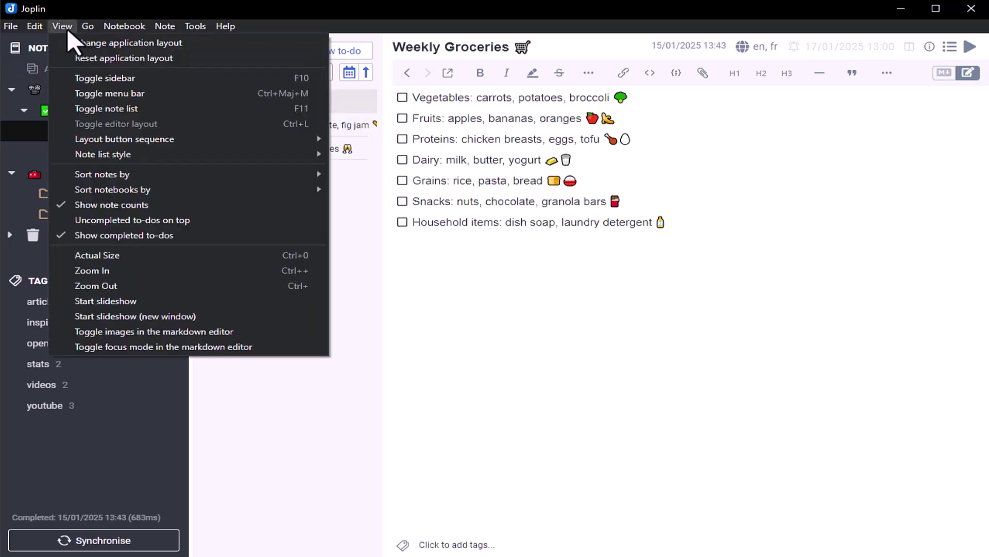
{"action": "left_click", "coordinate": [156, 219]}
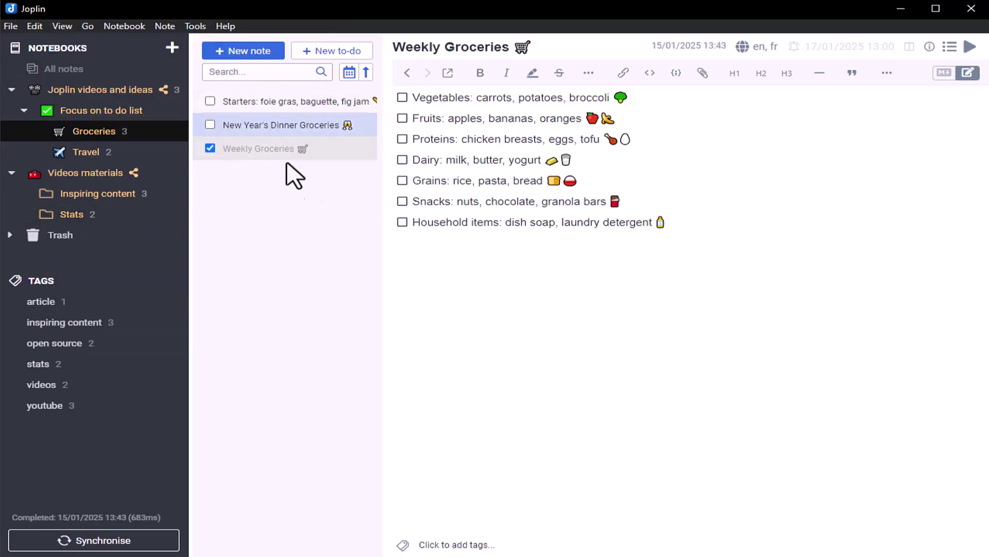
Step: Confirm the To-do View plugin is enabled in Options > Plugins and return to the notes
{"action": "key", "text": "ctrl+comma"}
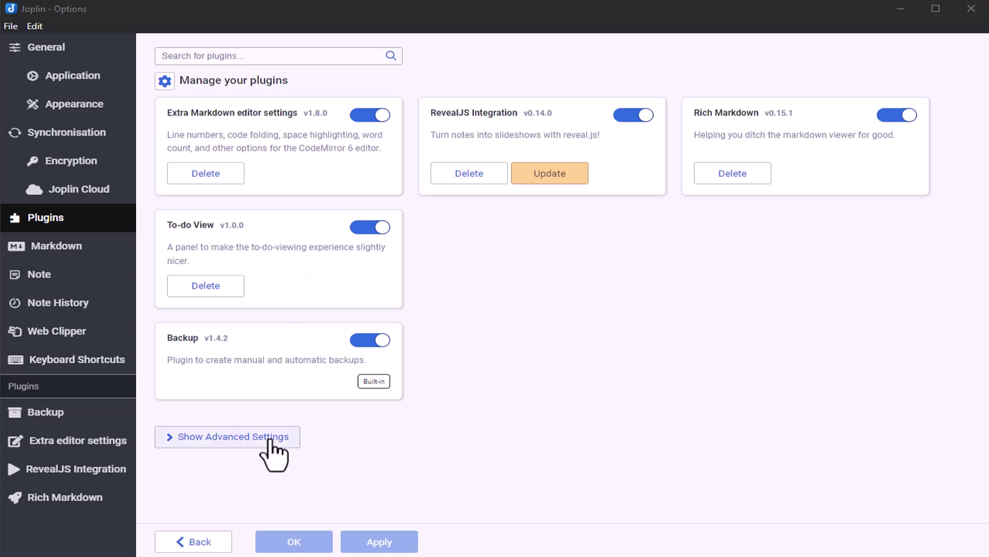
{"action": "left_click", "coordinate": [207, 546]}
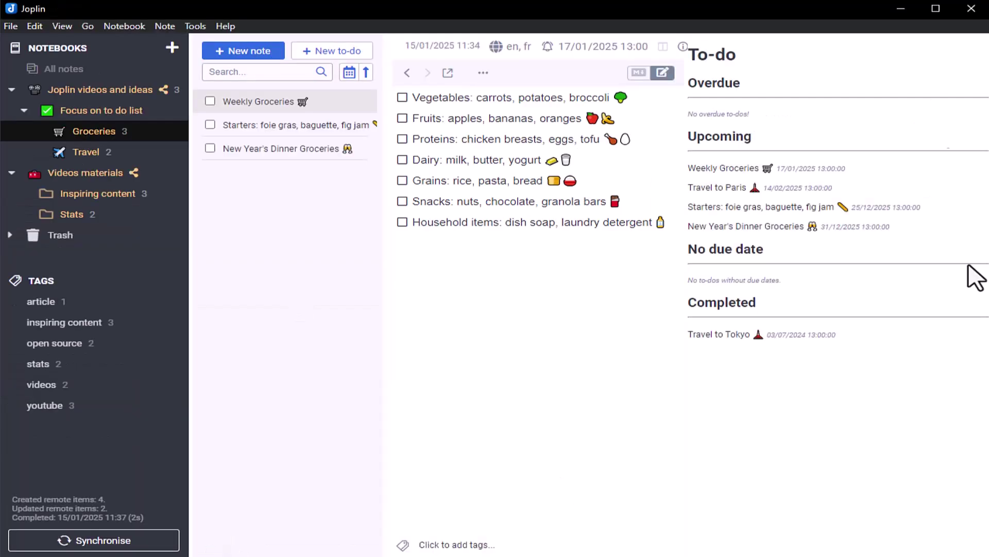